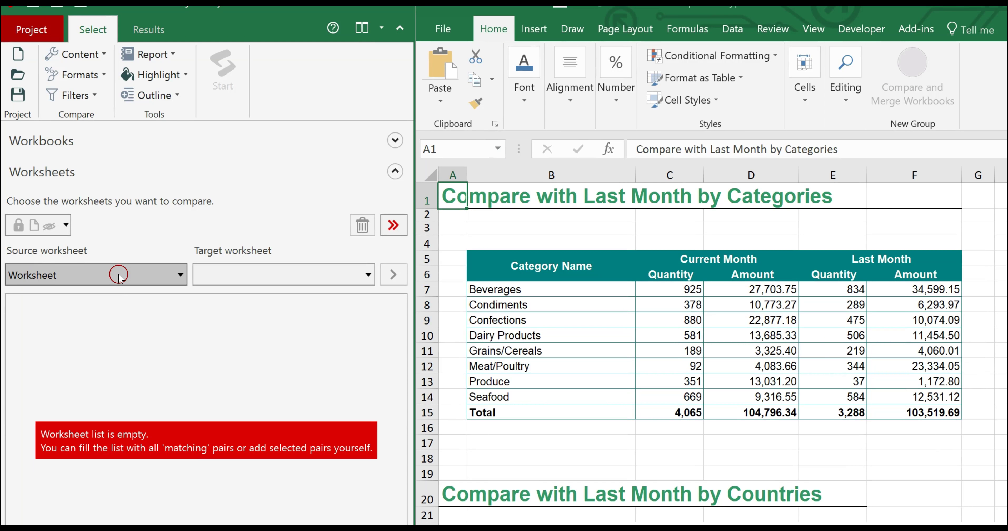
# Step: Pair source sheet Worksheet with target sheet Worksheet_Version2 and add the pair to the comparison list
pyautogui.click(118, 276)
pyautogui.click(90, 295)
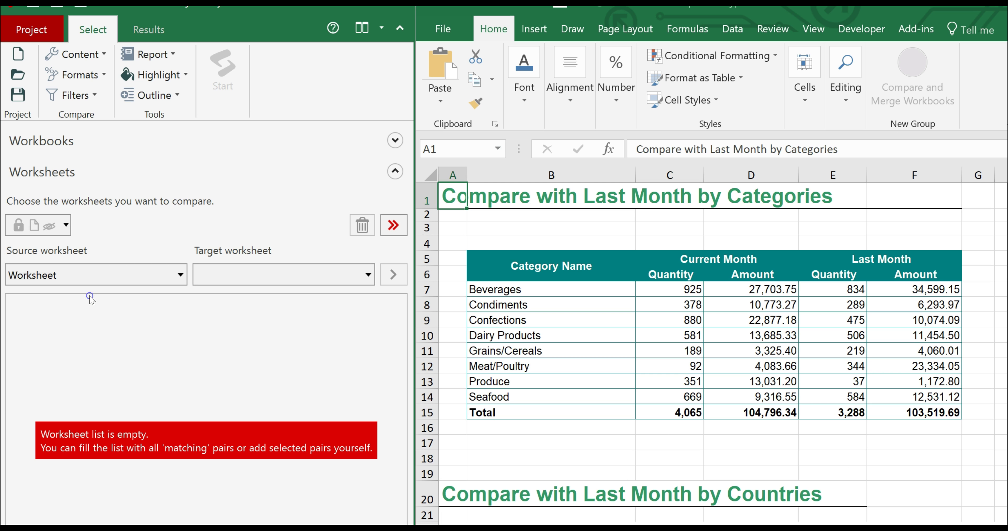
pyautogui.click(369, 275)
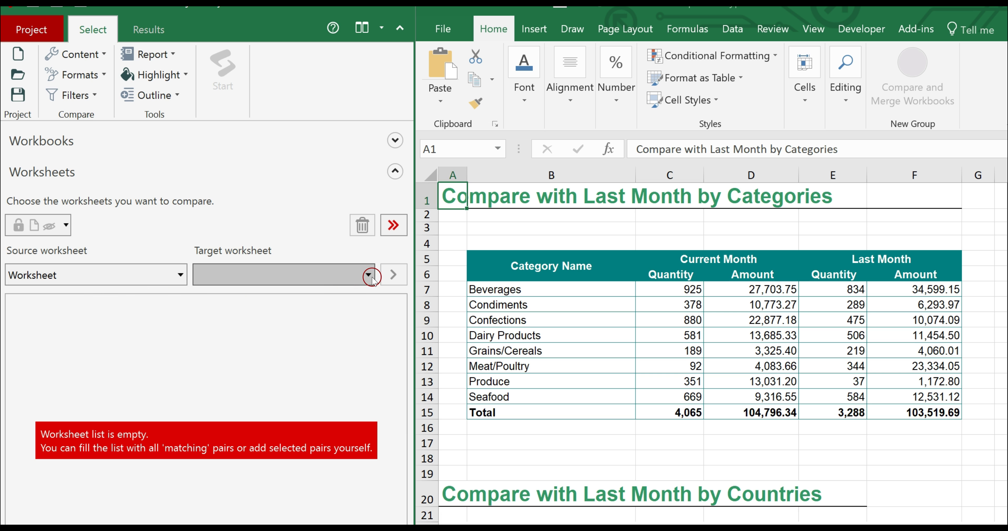
pyautogui.click(331, 295)
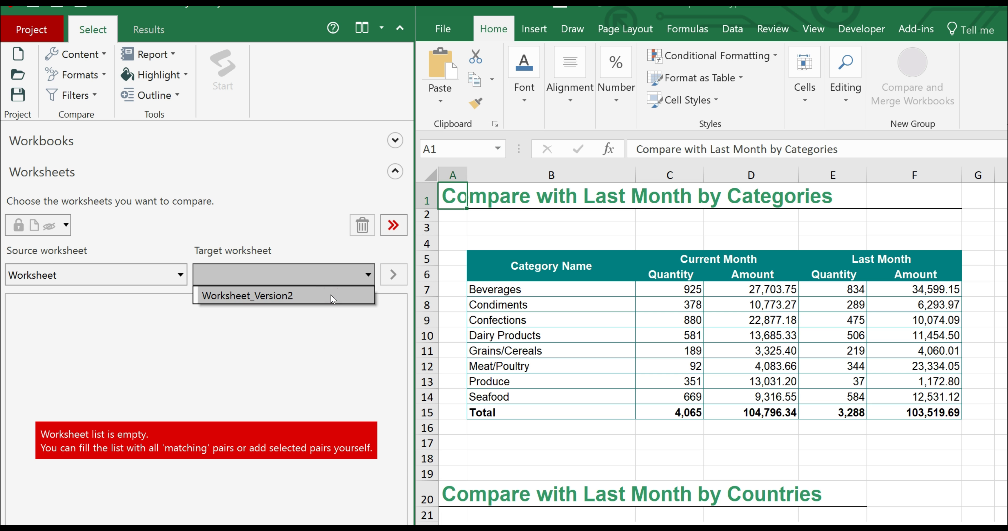
pyautogui.click(393, 276)
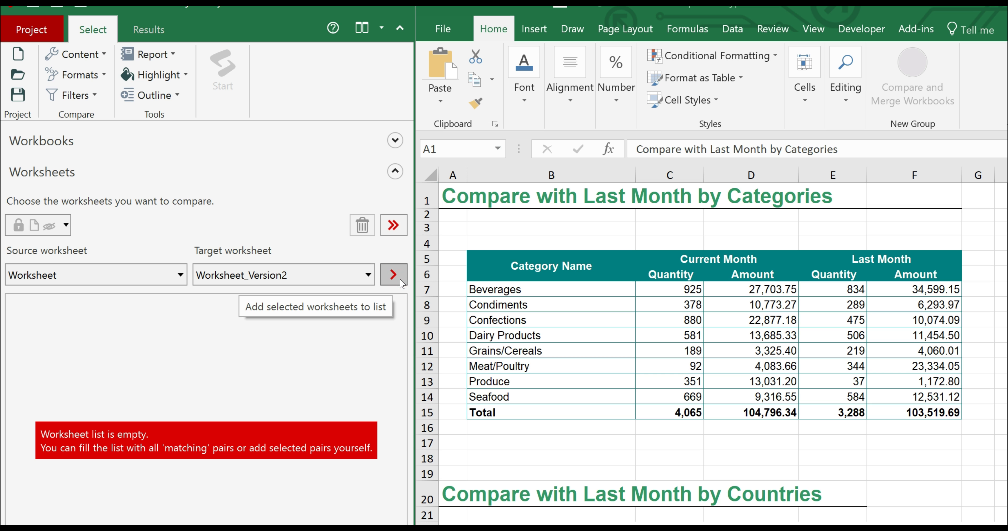
pyautogui.click(393, 276)
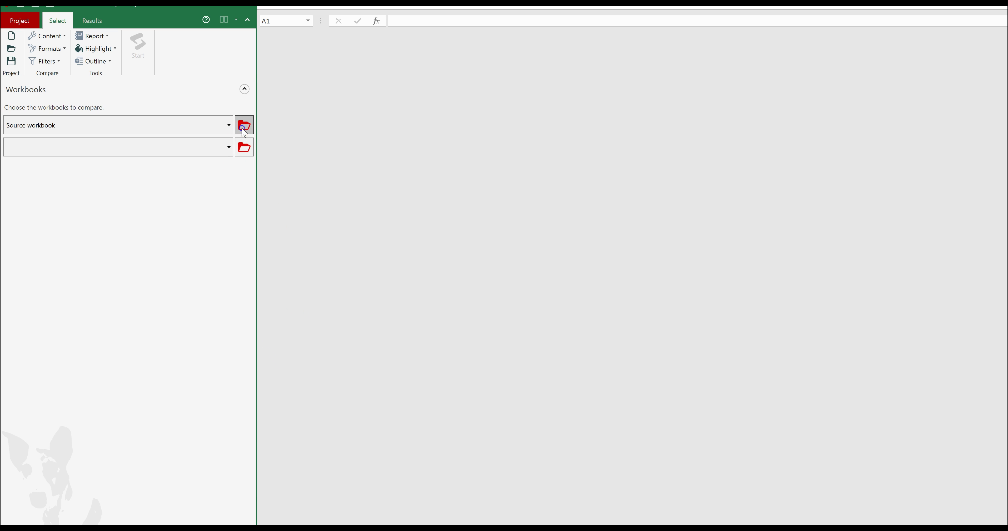
# Step: Load Comparison Types A1.xlsx from the Desktop as the source workbook and open a target workbook to compare with it
pyautogui.click(243, 126)
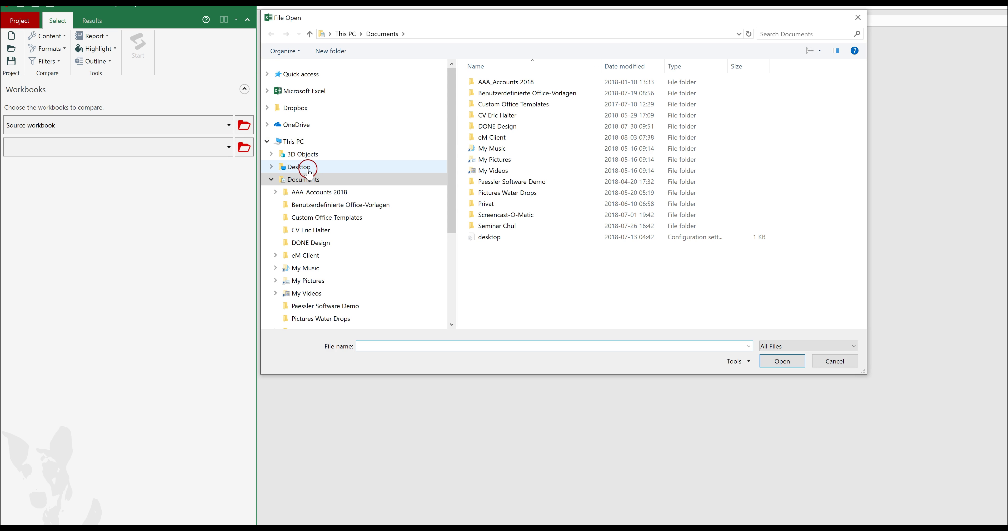
pyautogui.click(308, 168)
pyautogui.doubleClick(499, 126)
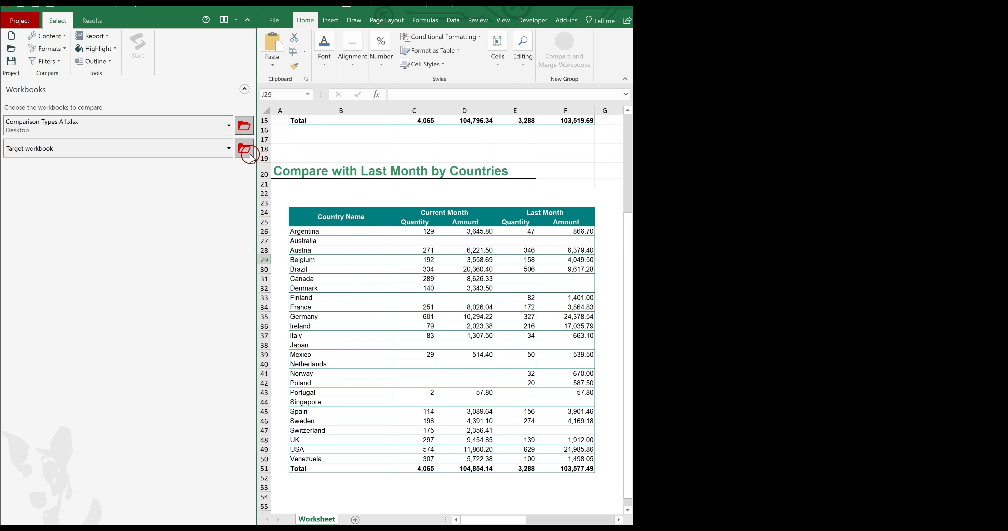
pyautogui.click(245, 149)
pyautogui.click(783, 361)
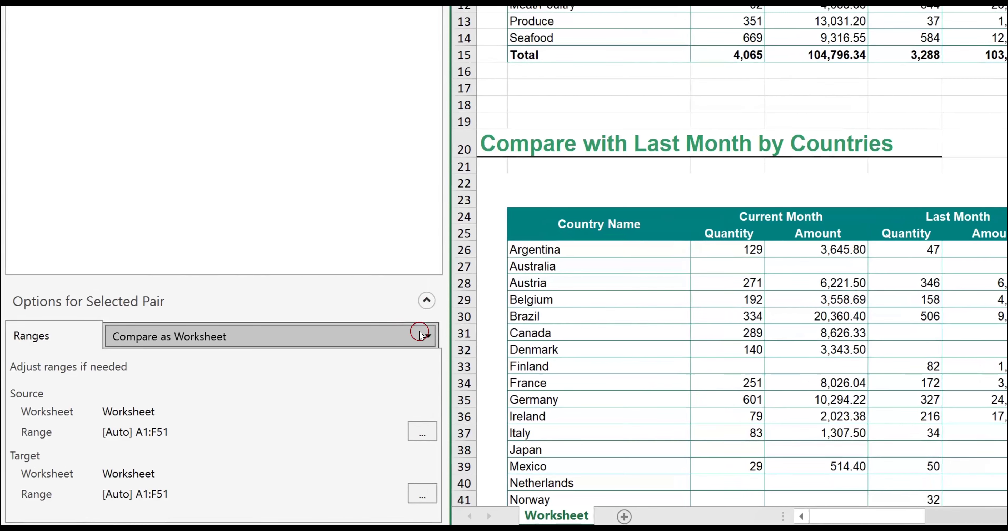
# Step: Set the compare mode of the selected worksheet pair to Compare as Worksheet
pyautogui.click(422, 335)
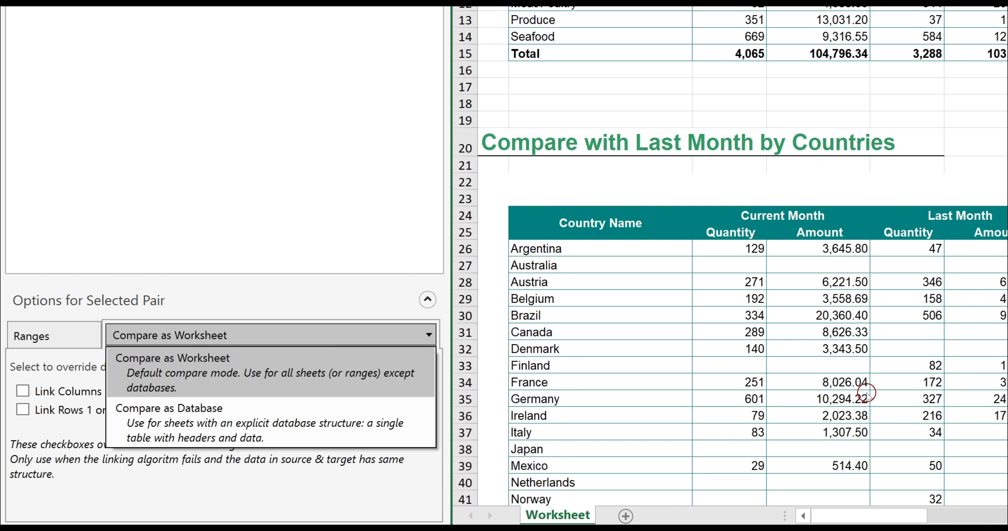
pyautogui.moveTo(393, 372)
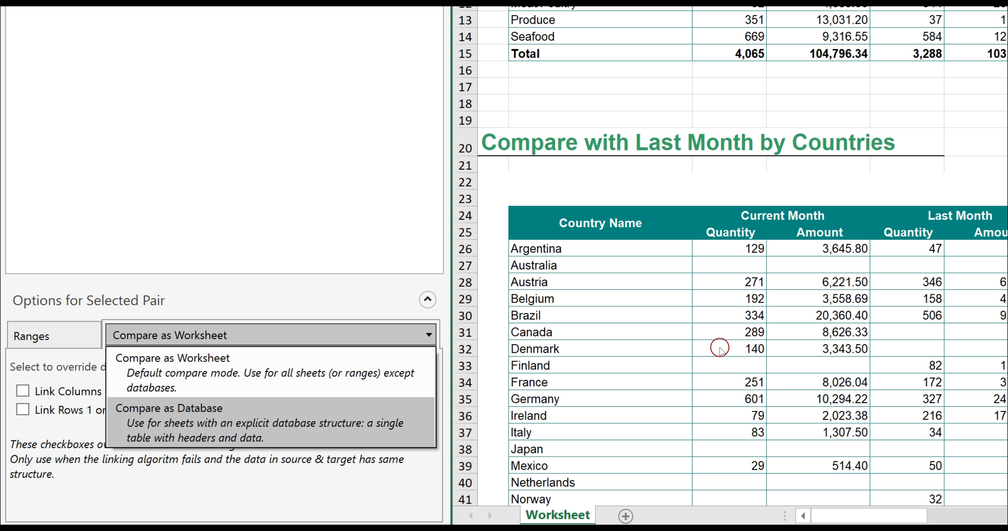
pyautogui.click(385, 376)
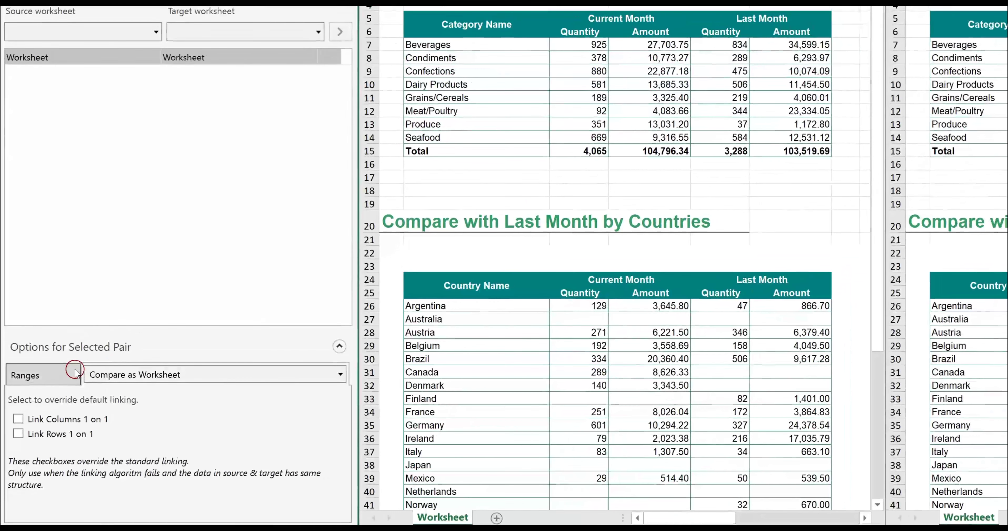
# Step: Limit the source range of the selected pair to the category table, B5:F15
pyautogui.click(76, 371)
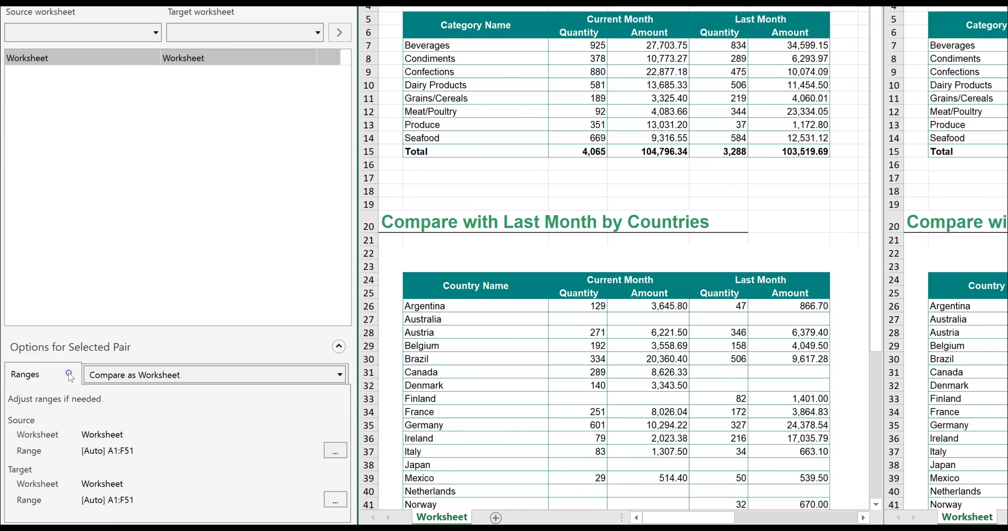
pyautogui.click(339, 448)
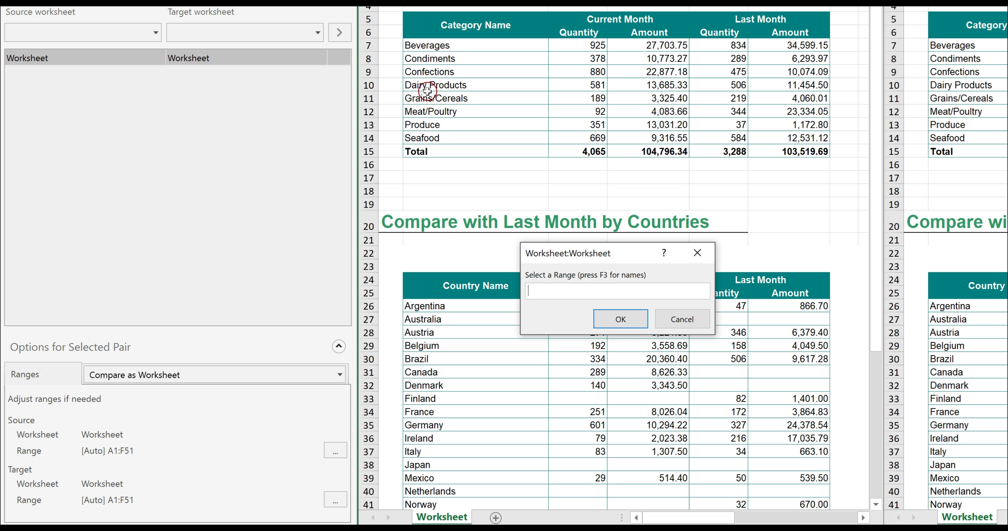
pyautogui.moveTo(410, 19); pyautogui.dragTo(754, 151)
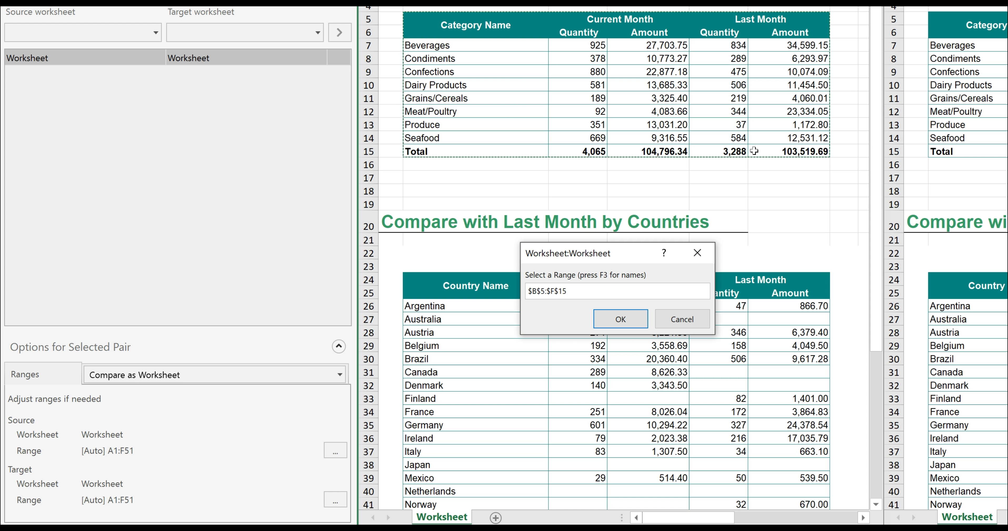
pyautogui.click(622, 320)
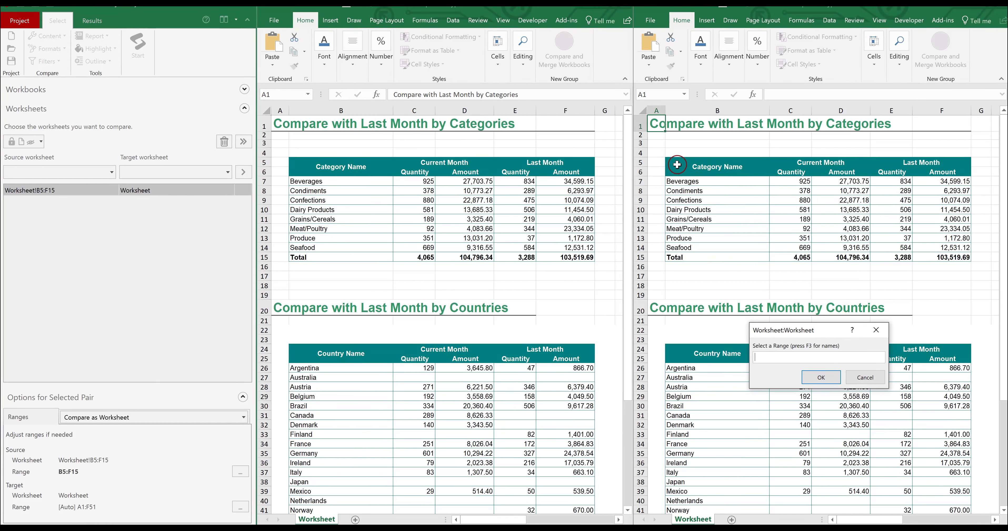
# Step: Limit the target range of the selected pair to the matching category table, B5:F15
pyautogui.click(717, 142)
pyautogui.moveTo(710, 177); pyautogui.dragTo(925, 258)
pyautogui.click(821, 377)
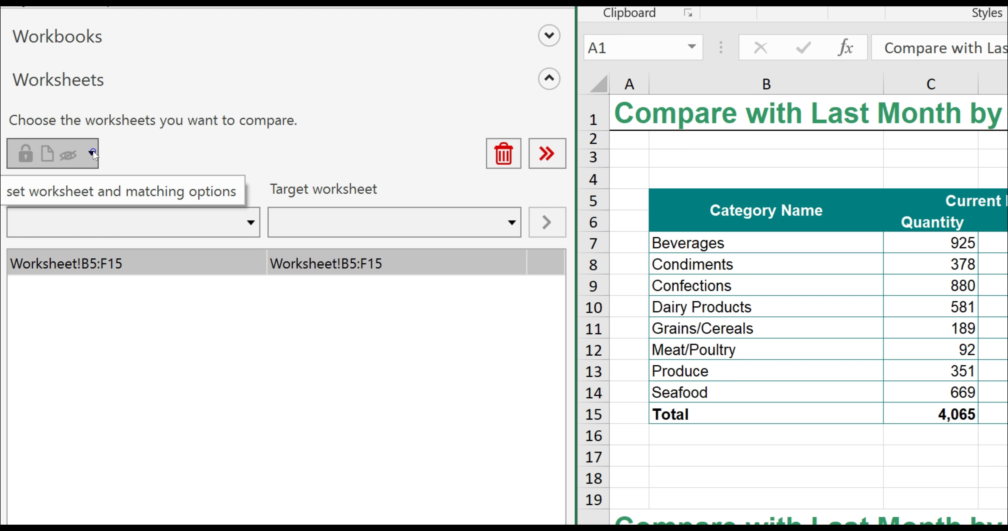
# Step: Try including protected, empty and hidden sheets, clear all three options again and look over the sheet matching options
pyautogui.click(93, 154)
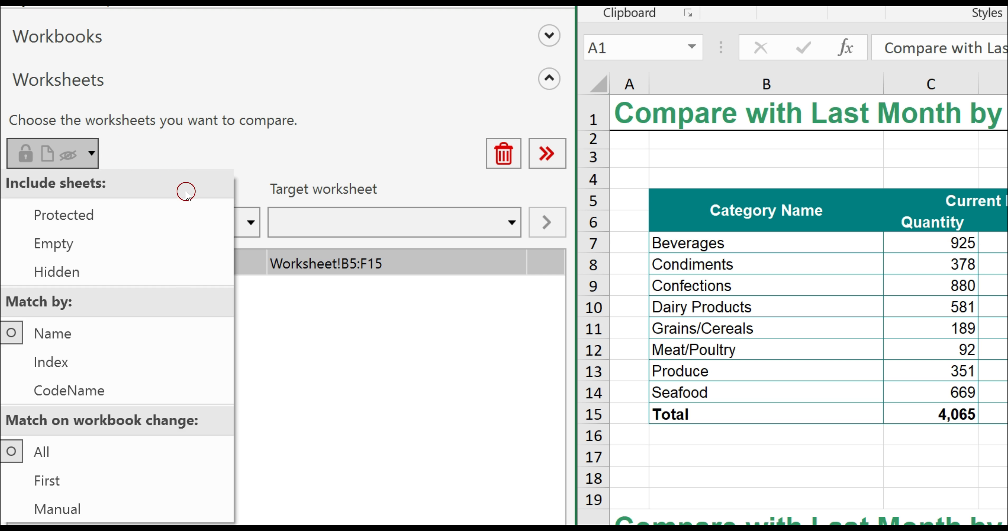
pyautogui.click(16, 216)
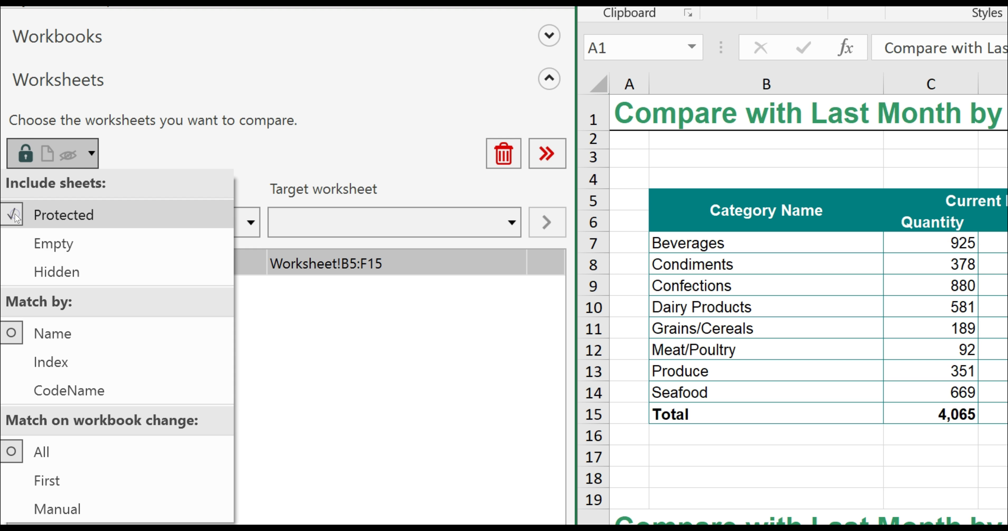
pyautogui.click(13, 243)
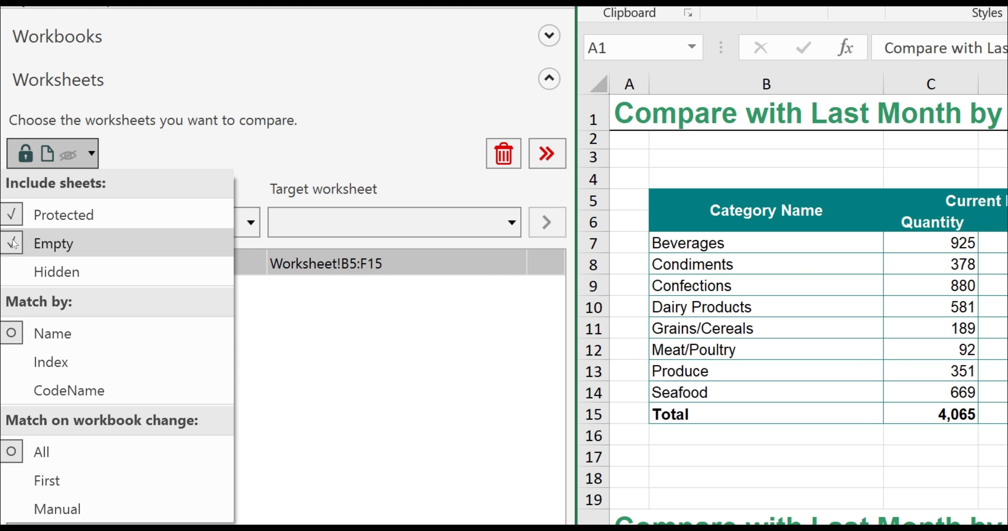
pyautogui.click(13, 270)
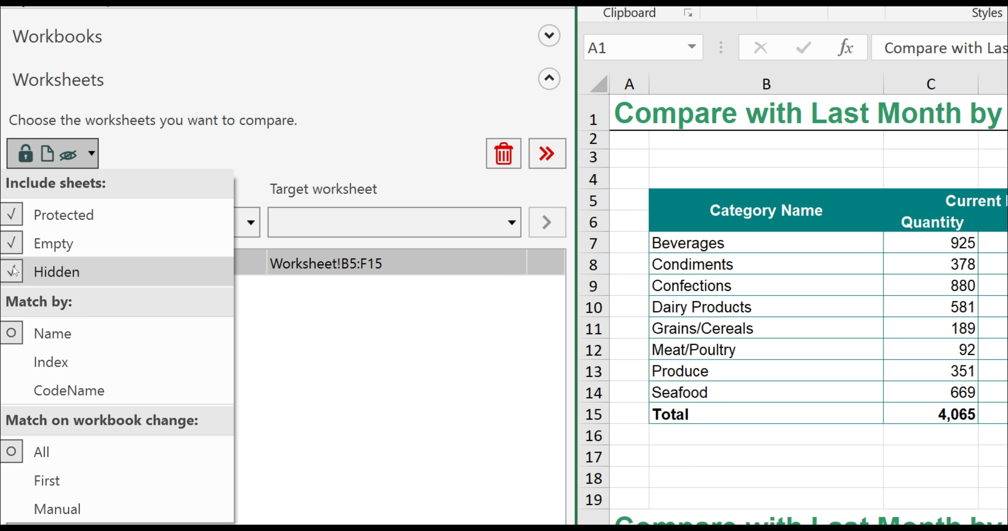
pyautogui.click(13, 270)
pyautogui.click(12, 243)
pyautogui.click(13, 214)
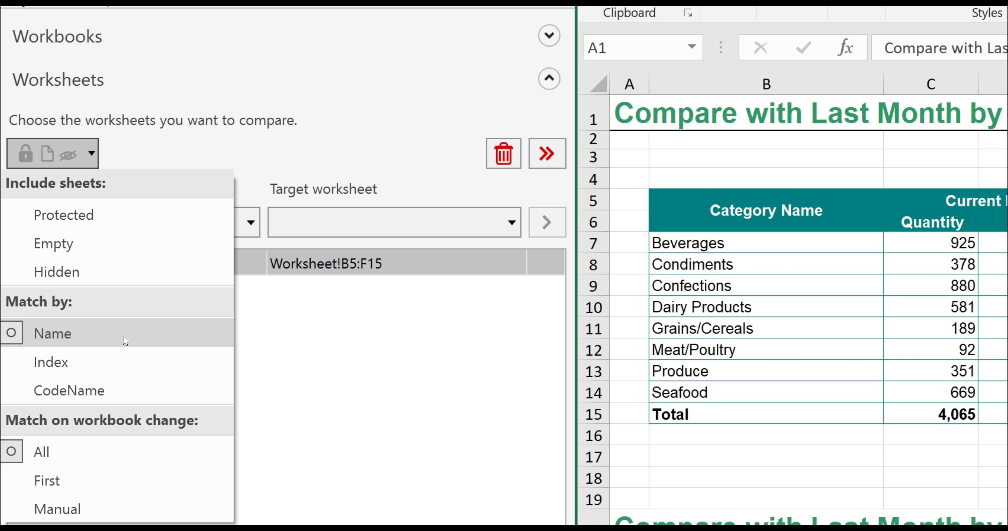
pyautogui.click(105, 362)
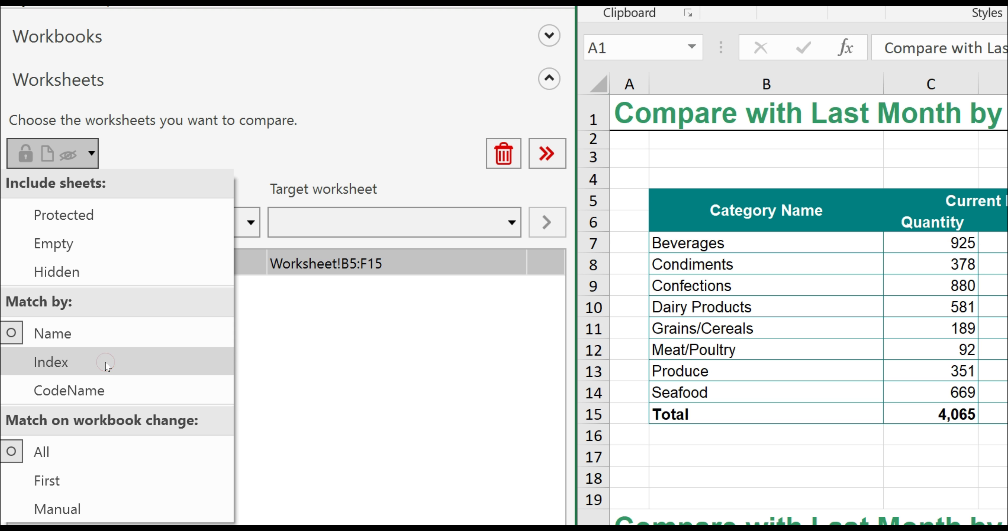
pyautogui.click(128, 386)
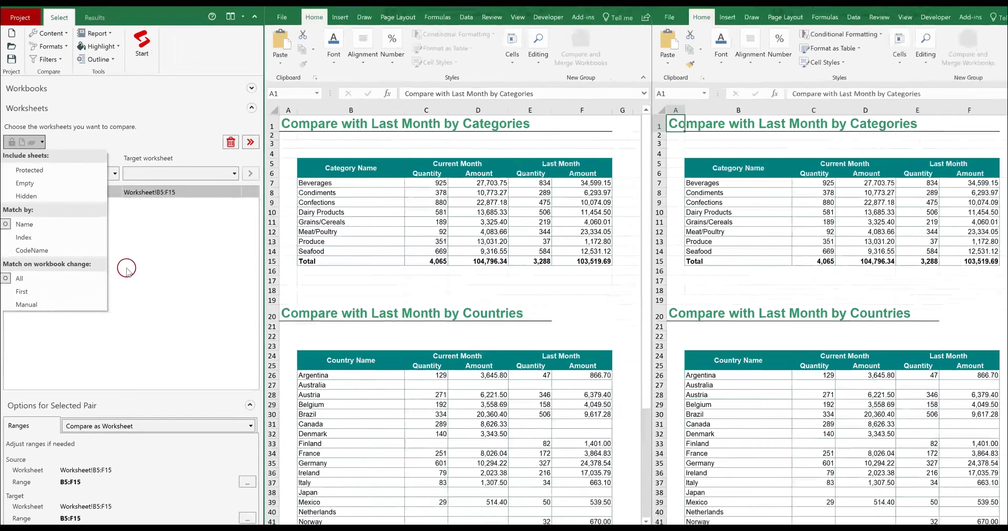
pyautogui.click(127, 269)
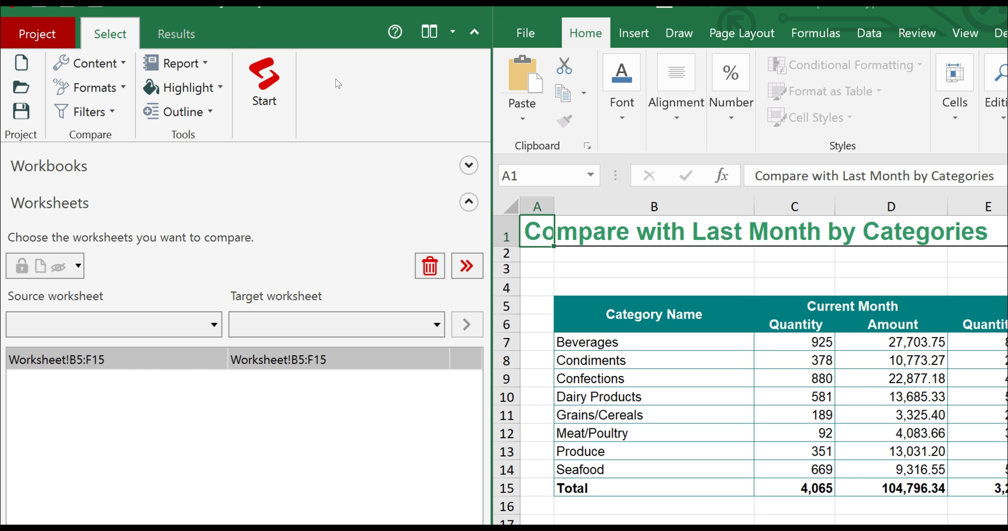
# Step: Include comments and names in the compared content
pyautogui.click(123, 64)
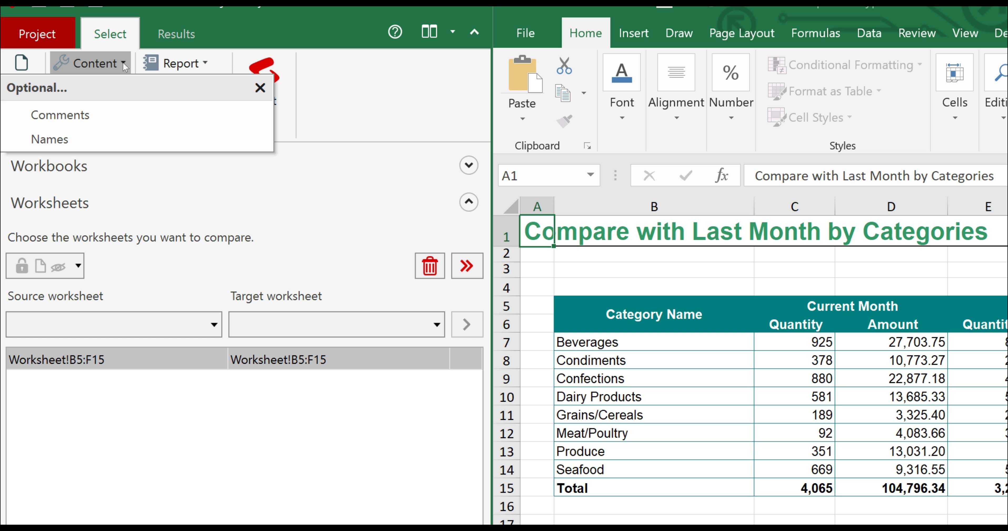
pyautogui.click(14, 115)
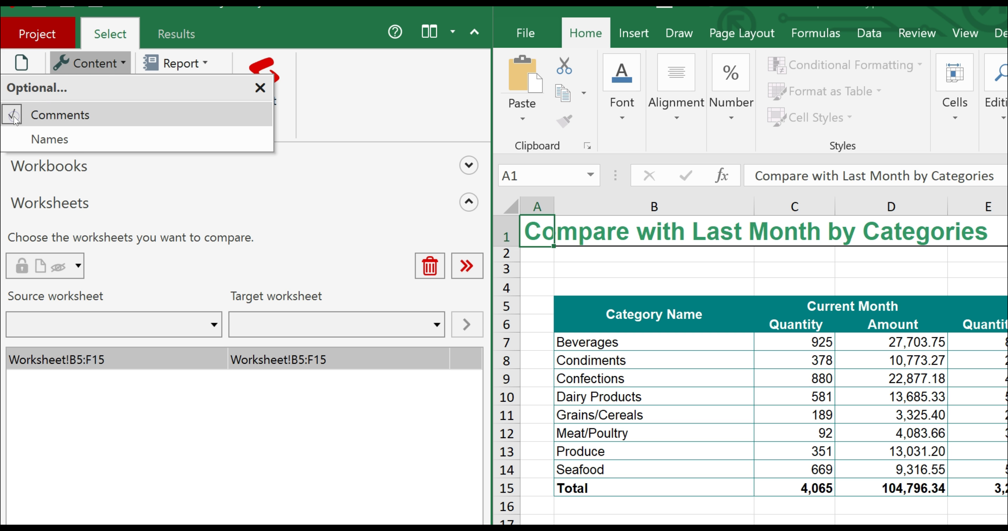
pyautogui.click(13, 140)
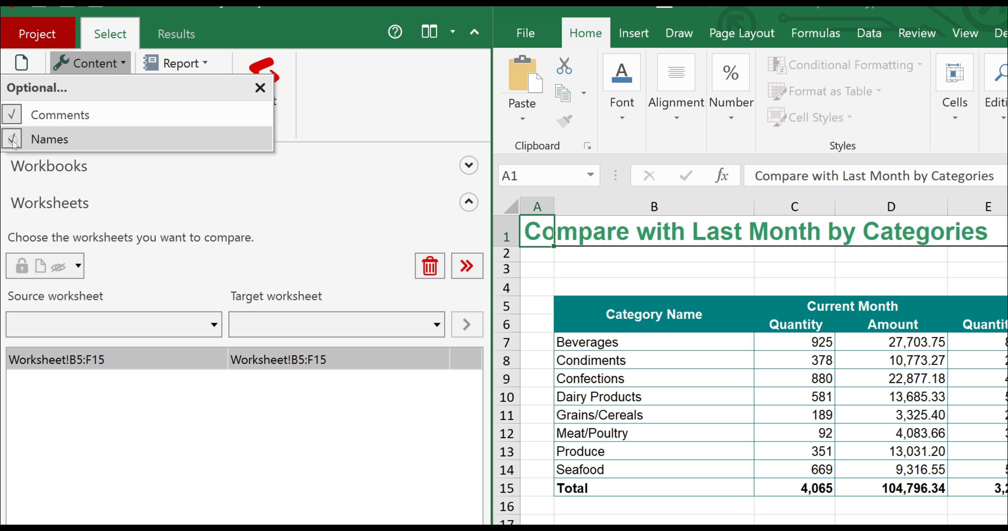
pyautogui.click(260, 87)
# Step: Enable format comparison for number, alignment, font, border, fill and protection
pyautogui.click(123, 87)
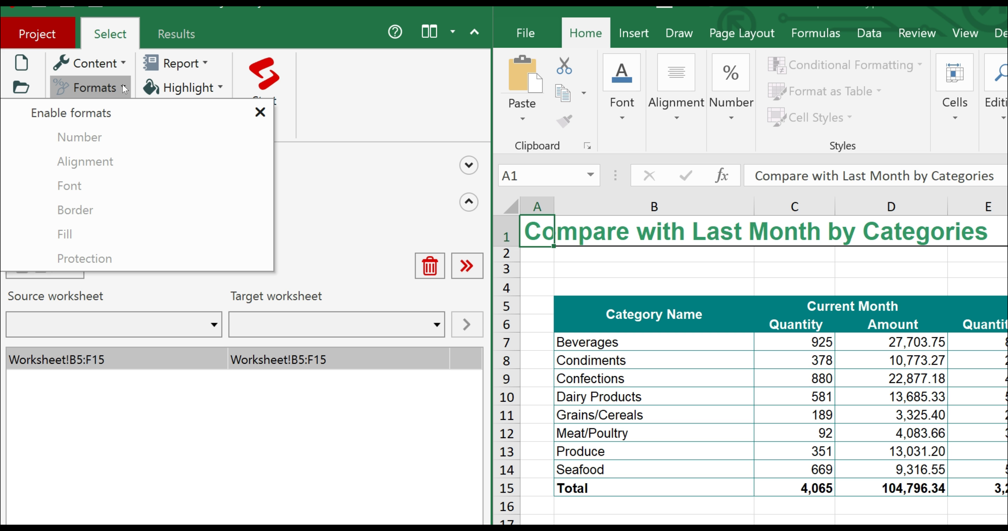
pyautogui.click(12, 113)
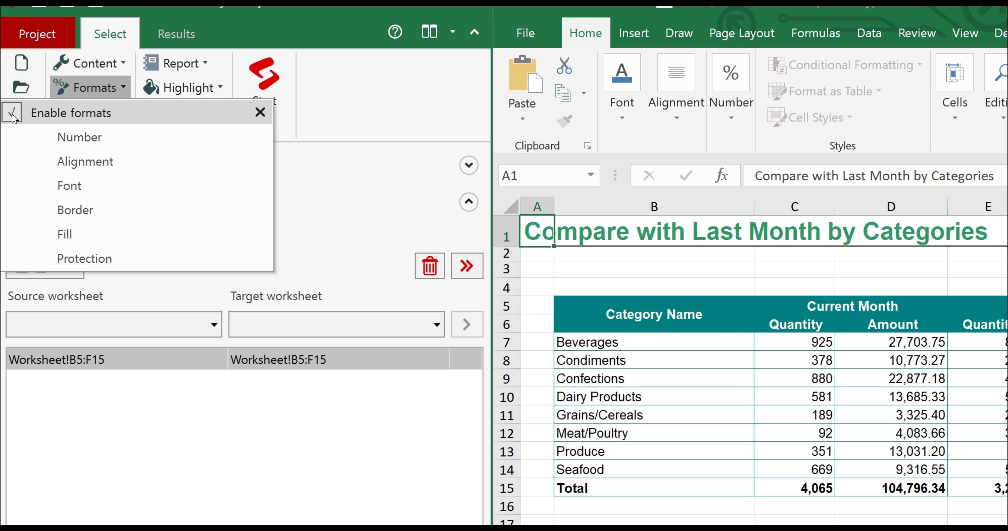
pyautogui.click(42, 136)
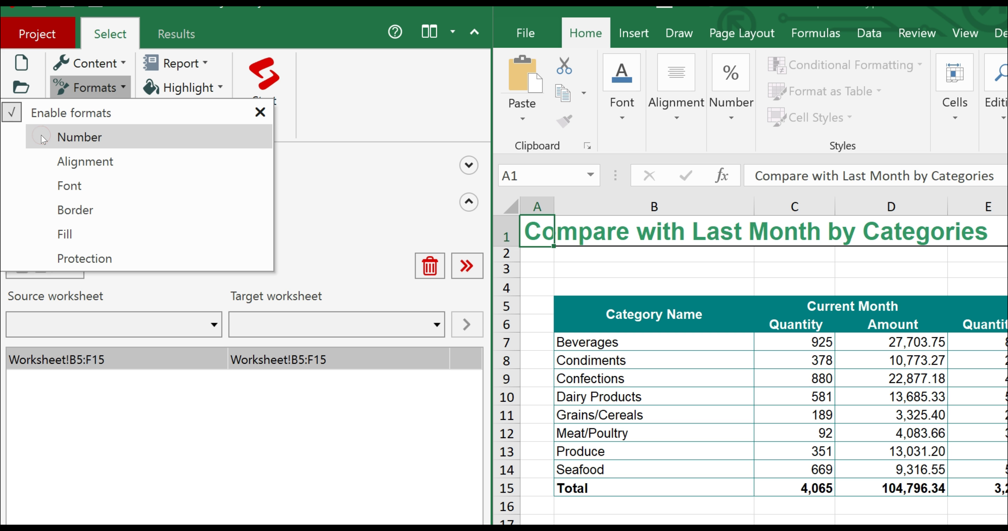
pyautogui.click(28, 162)
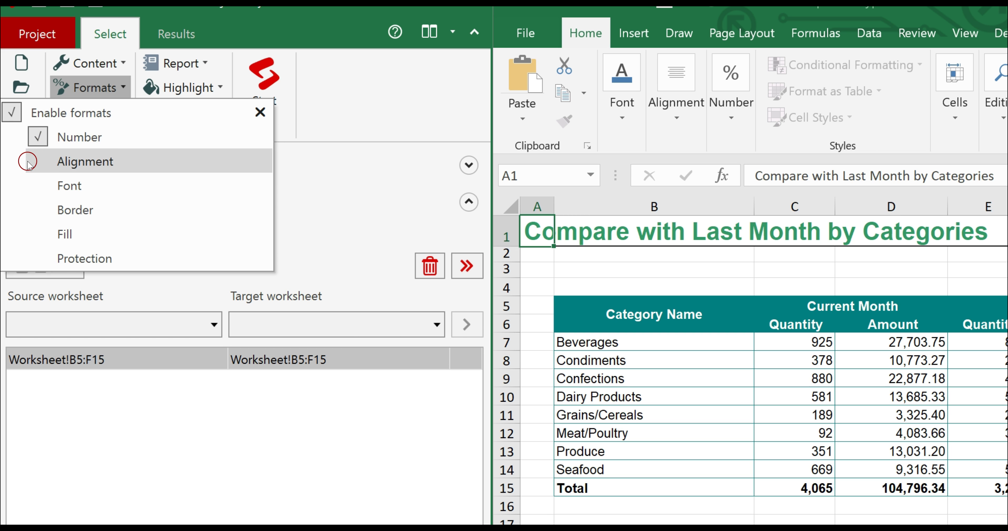
pyautogui.click(32, 184)
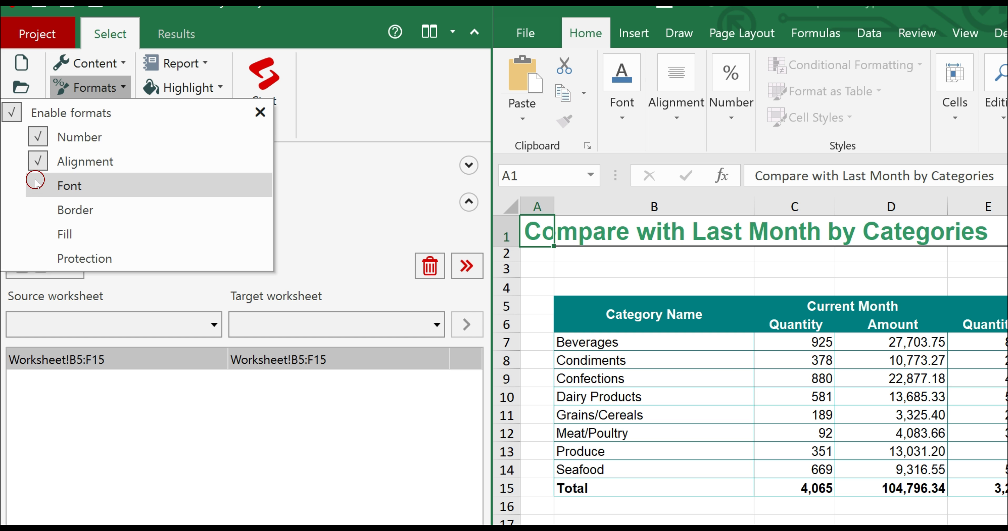
pyautogui.click(35, 204)
pyautogui.click(35, 230)
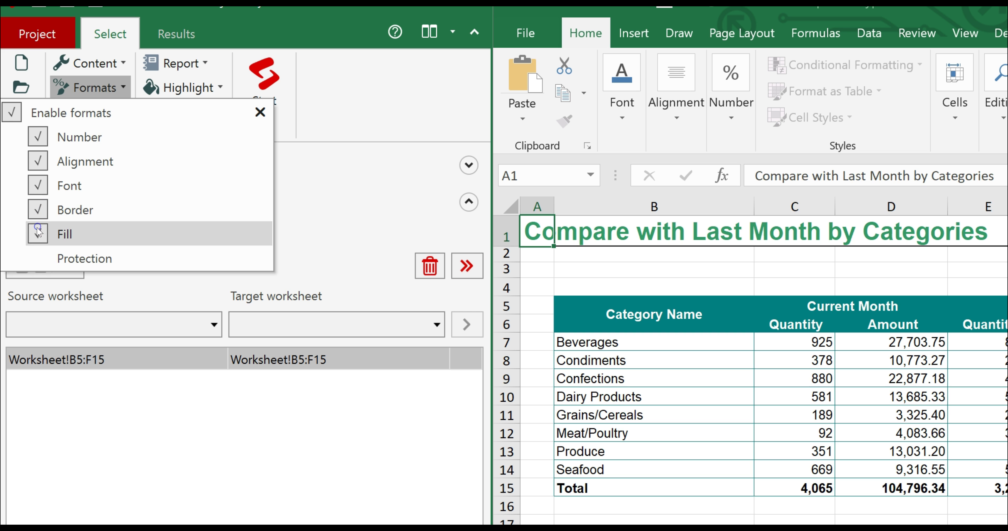
pyautogui.click(35, 258)
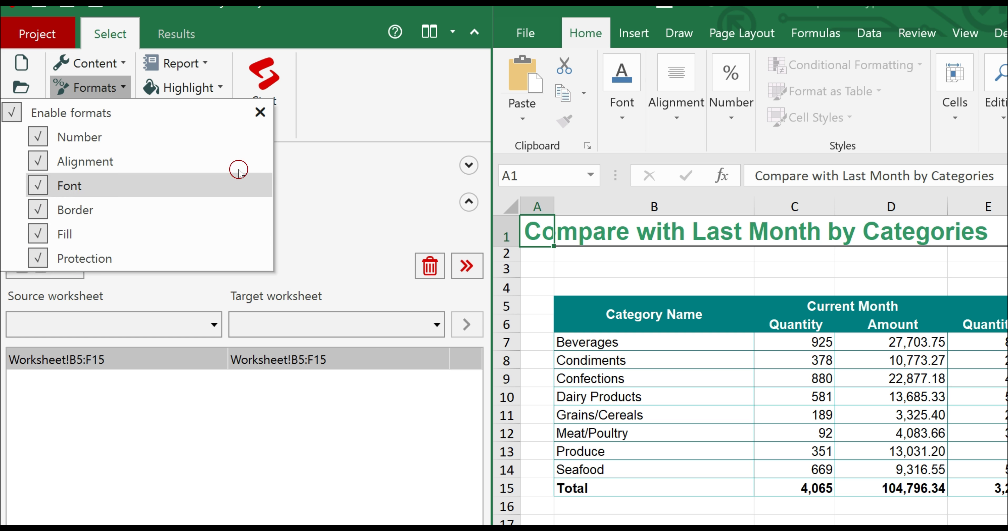
pyautogui.click(263, 112)
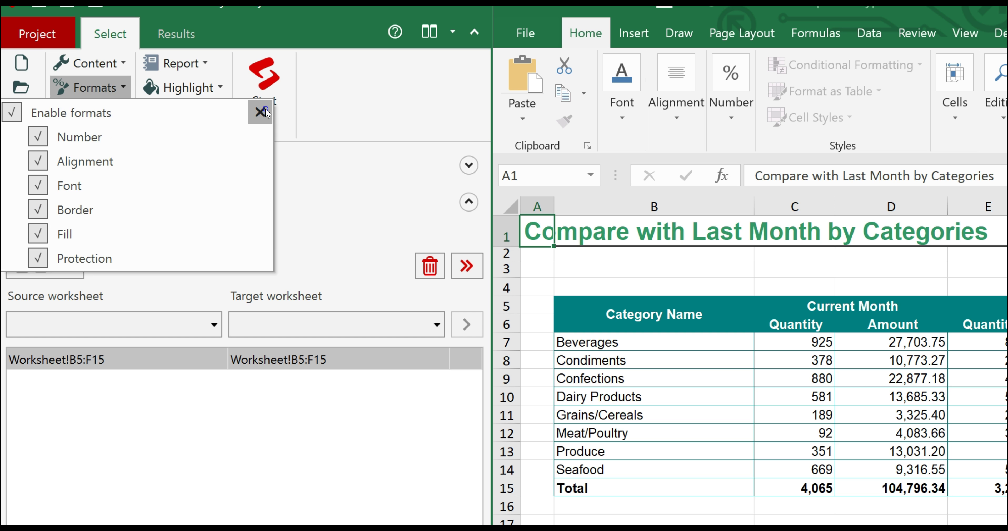
# Step: Enable comparison filters and set them to ignore case, whitespace and datatype
pyautogui.click(114, 112)
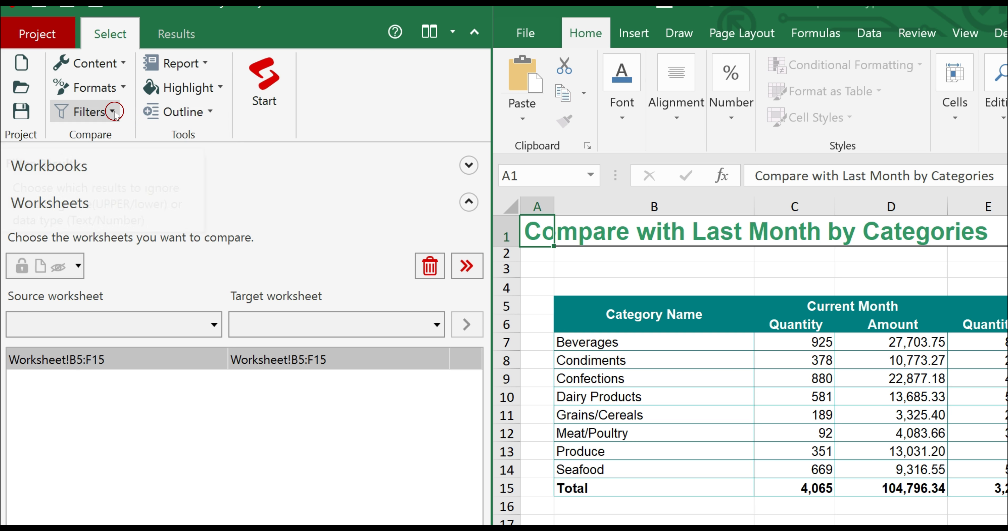
pyautogui.click(19, 132)
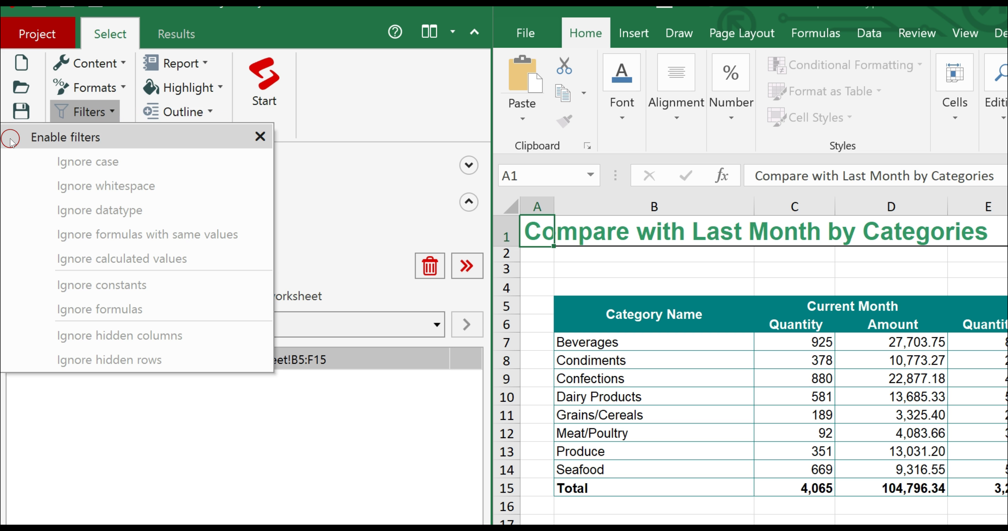
pyautogui.click(11, 139)
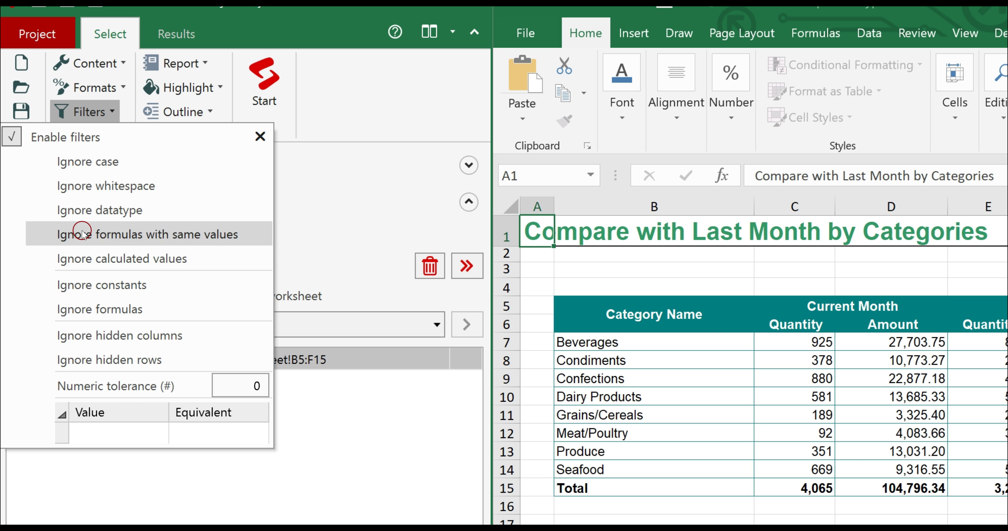
pyautogui.click(35, 161)
pyautogui.click(31, 188)
pyautogui.click(36, 209)
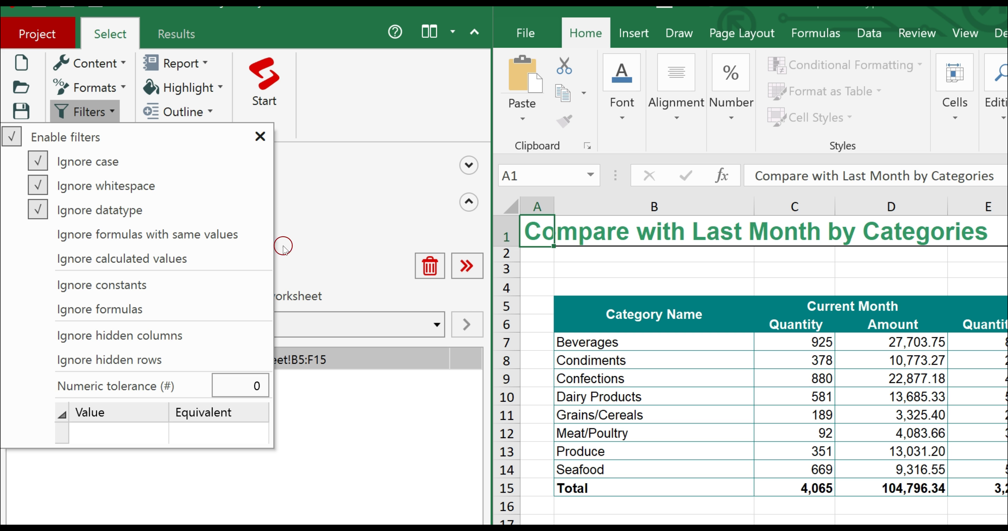
# Step: Set the numeric tolerance filter to 0.5 and define the value yes as equivalent to 1
pyautogui.doubleClick(246, 382)
pyautogui.write('0.5')
pyautogui.click(120, 436)
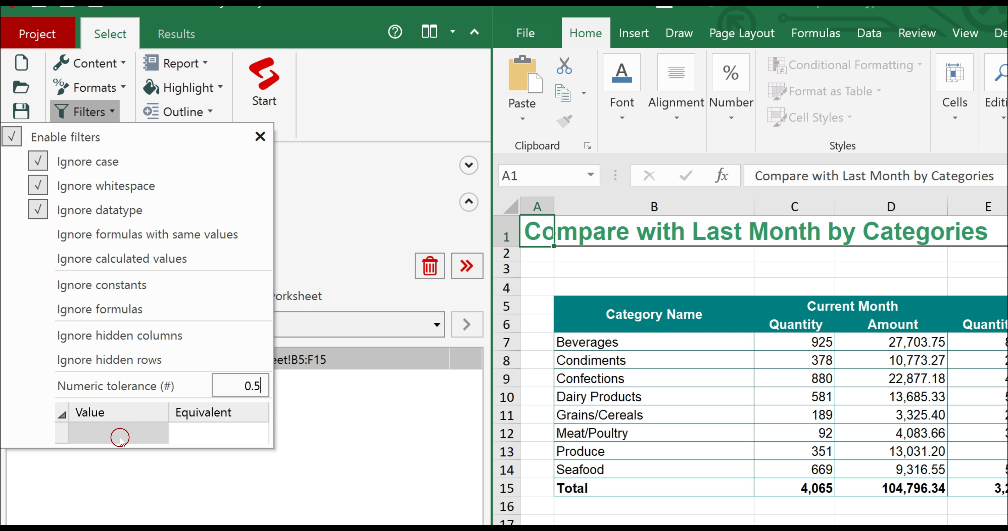
pyautogui.click(119, 435)
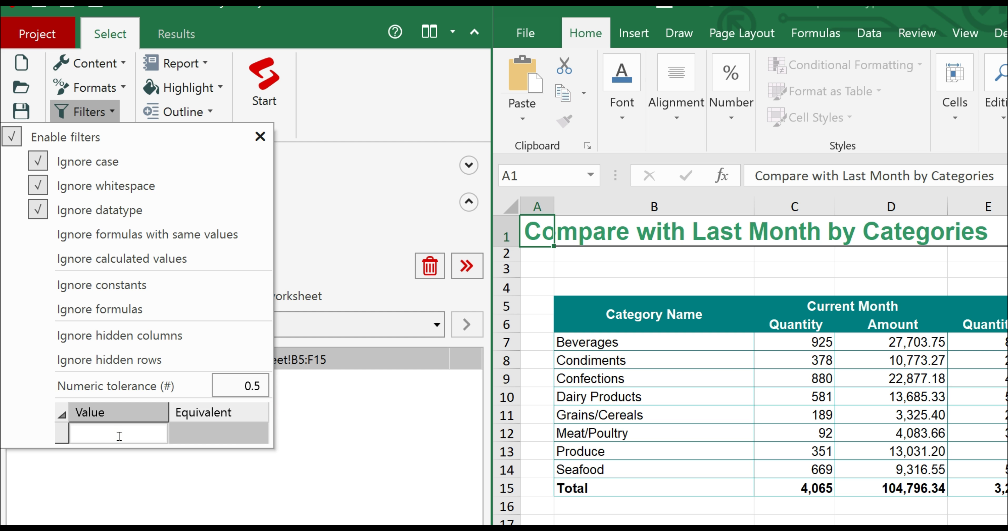
pyautogui.write('ye')
pyautogui.press('Tab')
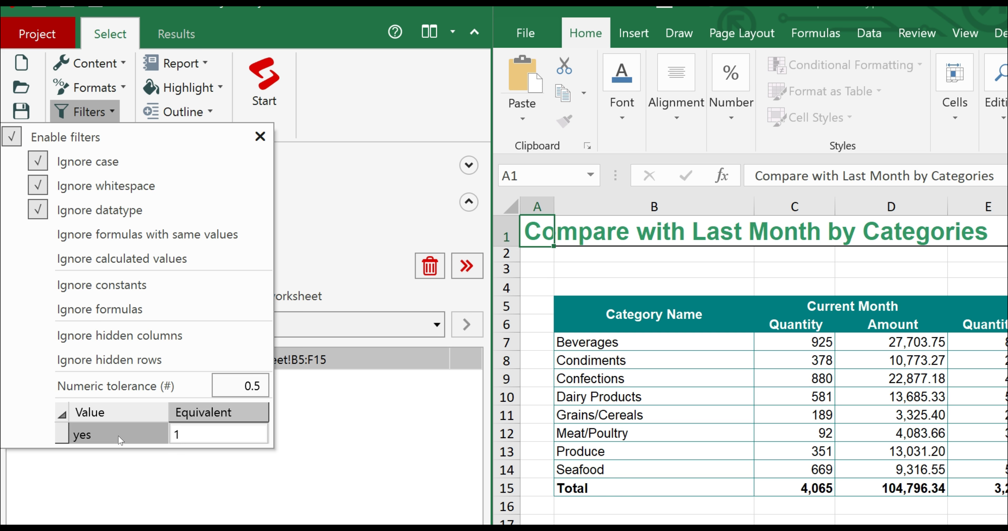
pyautogui.press('Return')
# Step: Add a second equivalence treating no as 0 and close the filter options
pyautogui.click(128, 455)
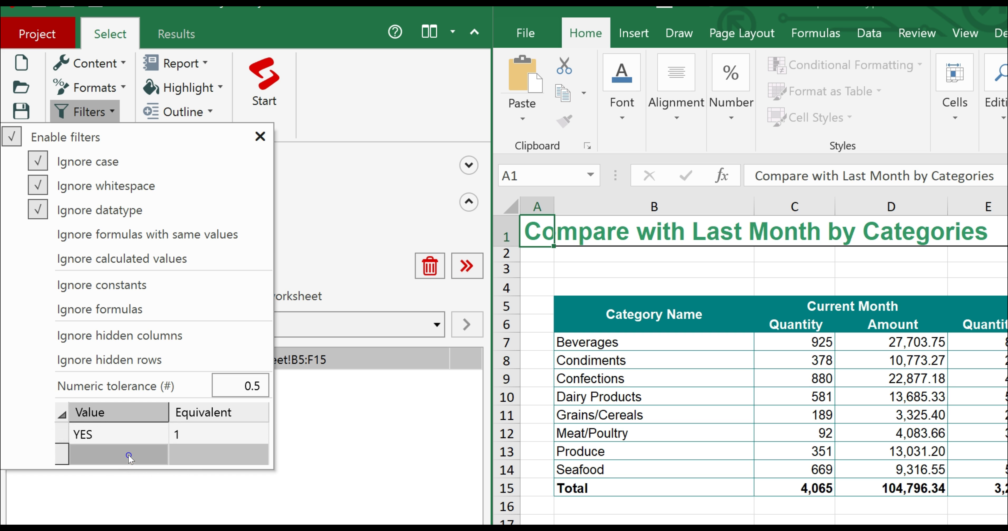
pyautogui.write('no')
pyautogui.press('Tab')
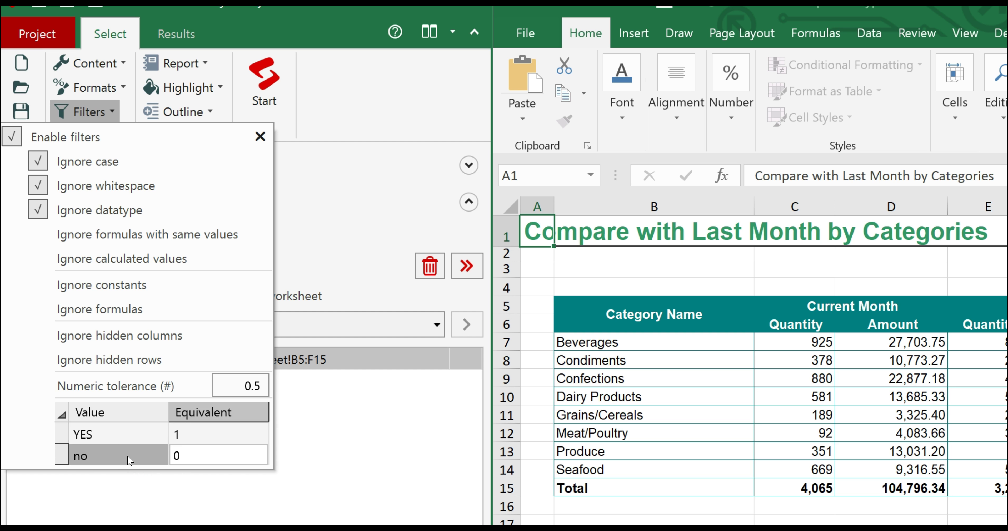
pyautogui.click(315, 427)
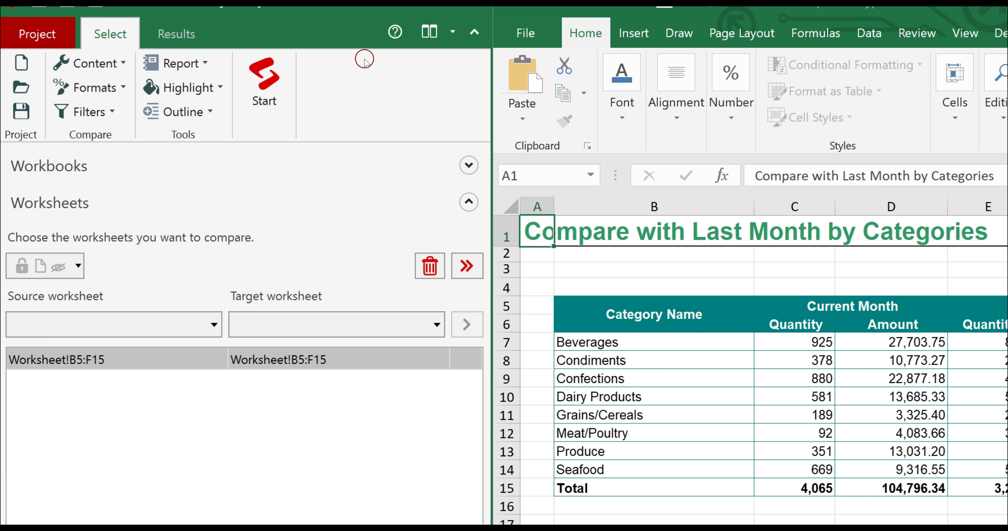
# Step: Open the report type options for the comparison
pyautogui.click(205, 64)
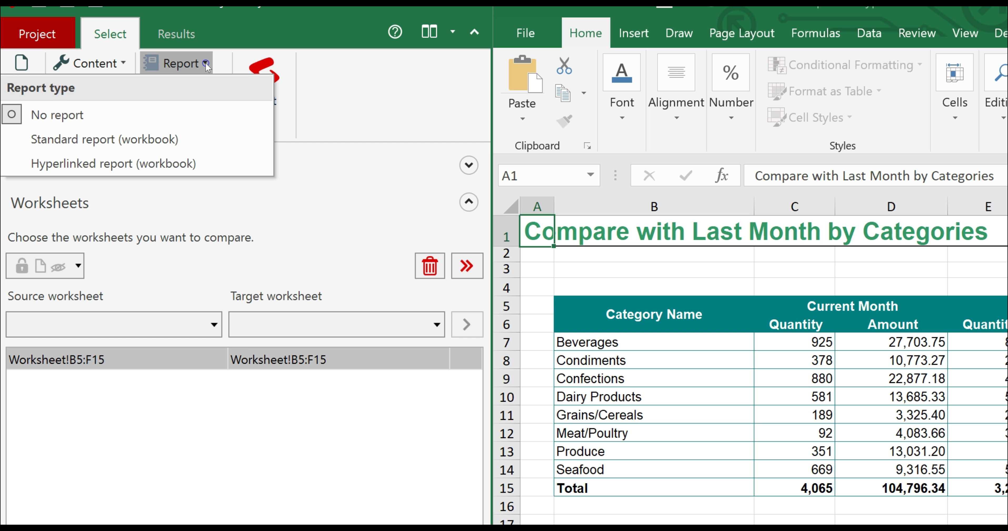